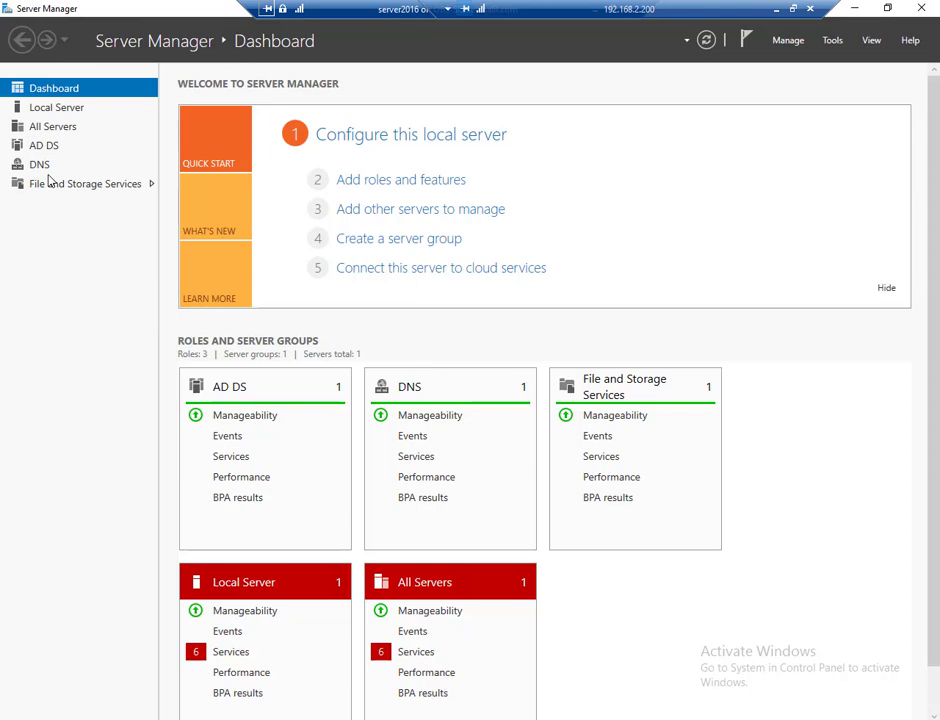
- Open Active Directory Users and Computers for the server listed under All Servers
{"action": "left_click", "coordinate": [67, 134]}
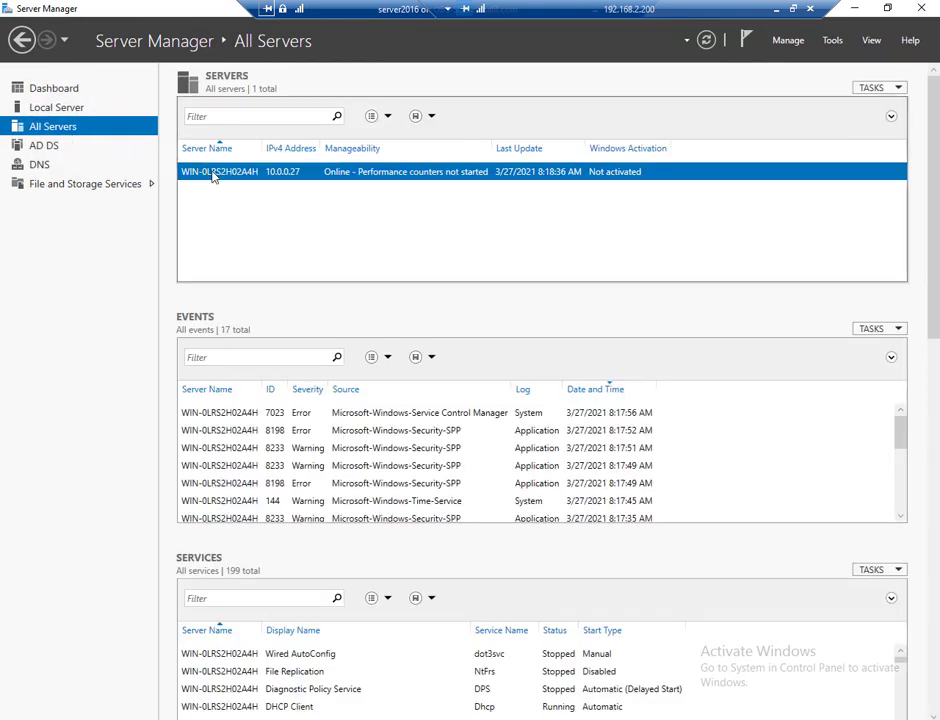
{"action": "right_click", "coordinate": [212, 174]}
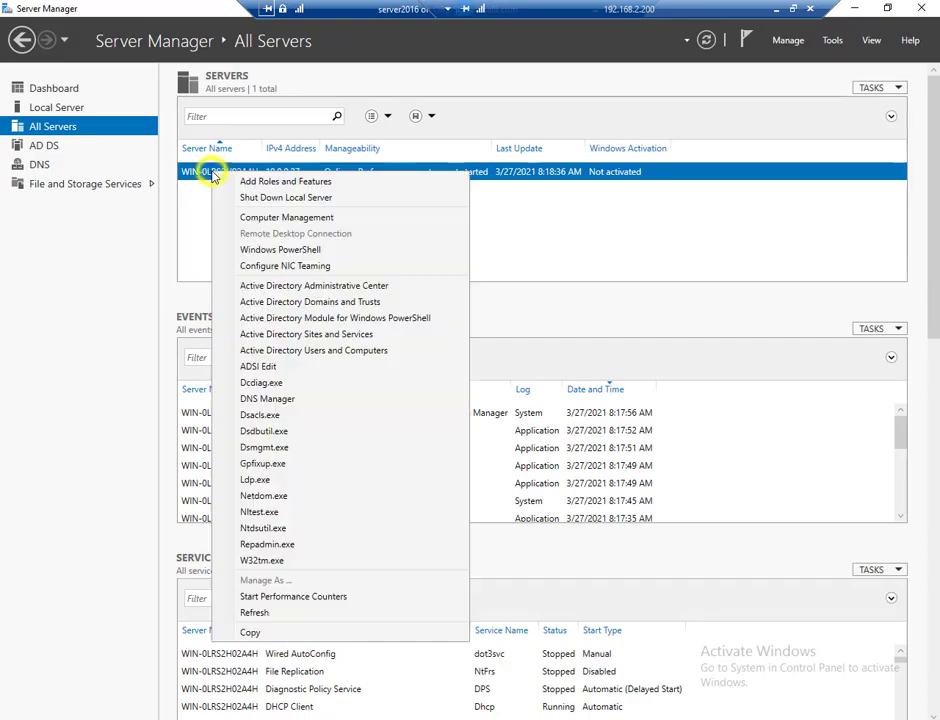
{"action": "left_click", "coordinate": [247, 345]}
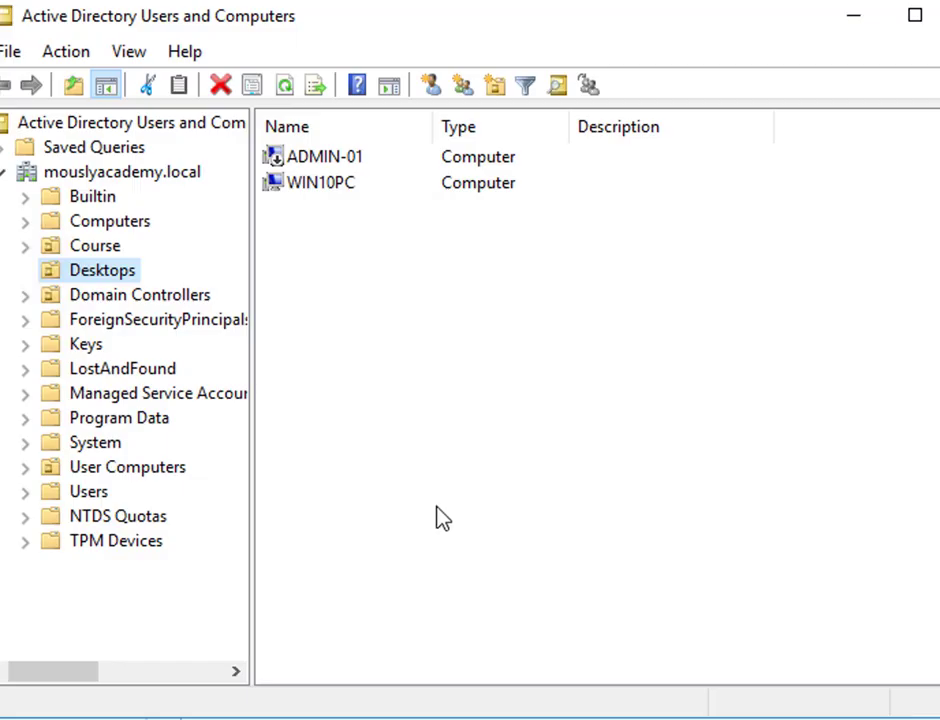
- Move the WIN10PC computer from the Desktops OU to the Computers container and show that container's contents
{"action": "left_click", "coordinate": [115, 276]}
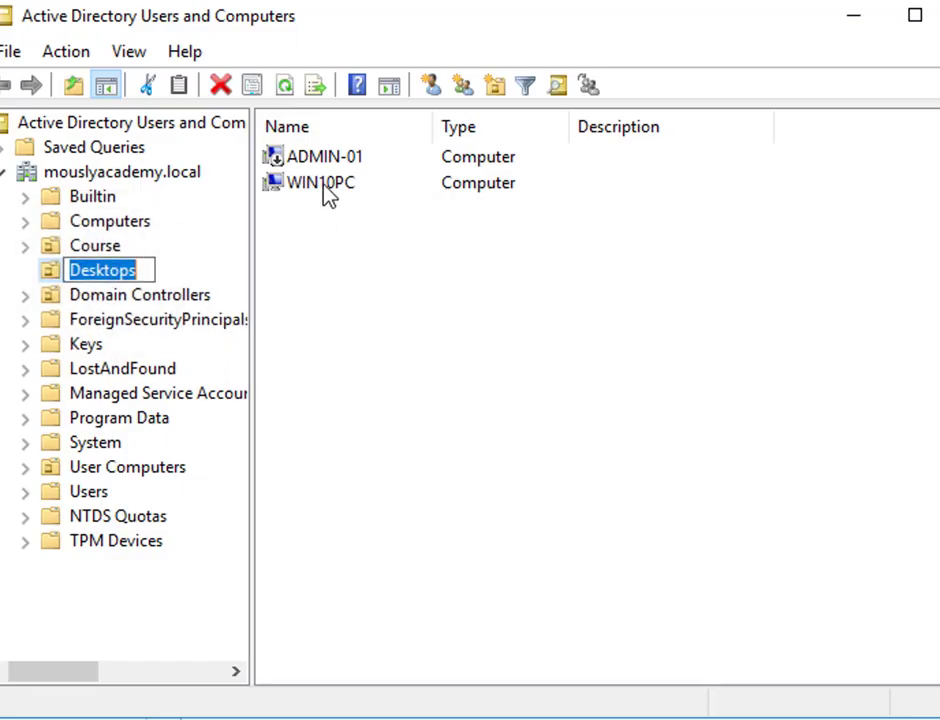
{"action": "left_click", "coordinate": [298, 193]}
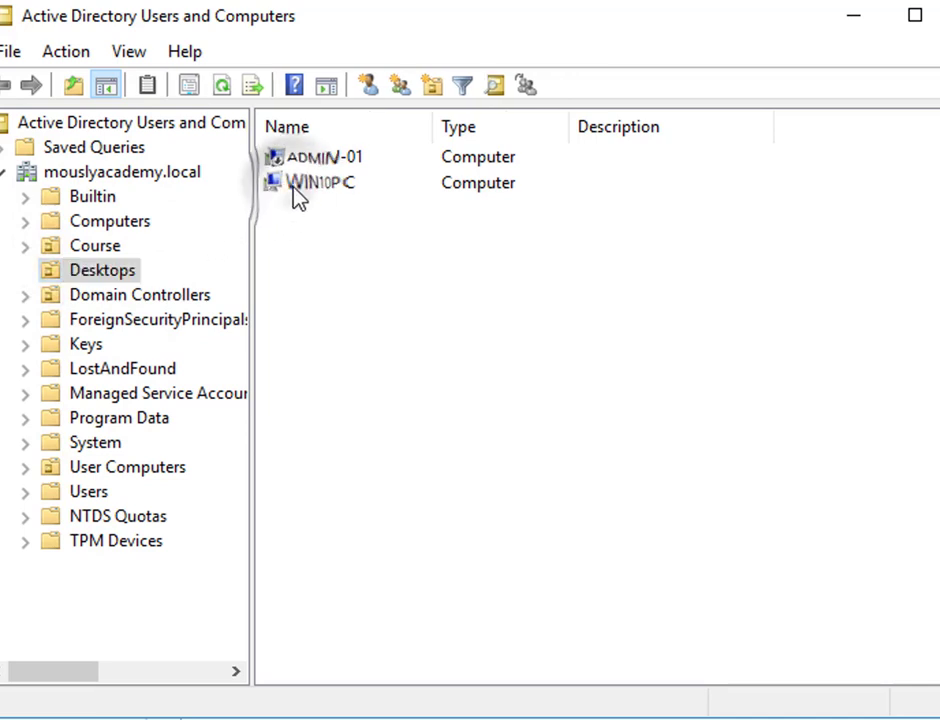
{"action": "left_click_drag", "start_coordinate": [310, 193], "coordinate": [138, 229]}
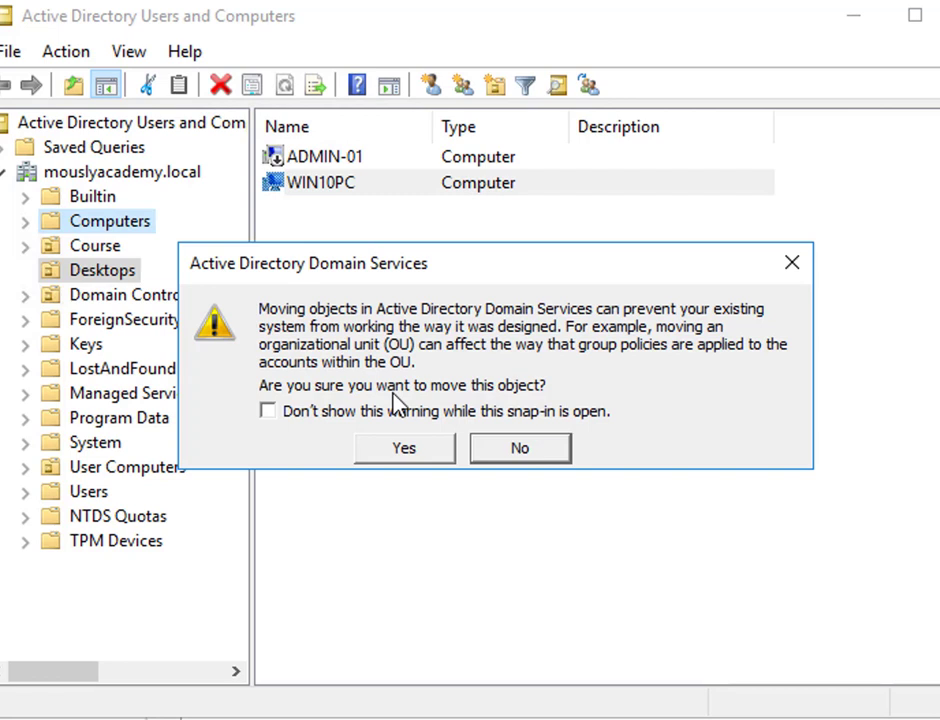
{"action": "left_click", "coordinate": [407, 452]}
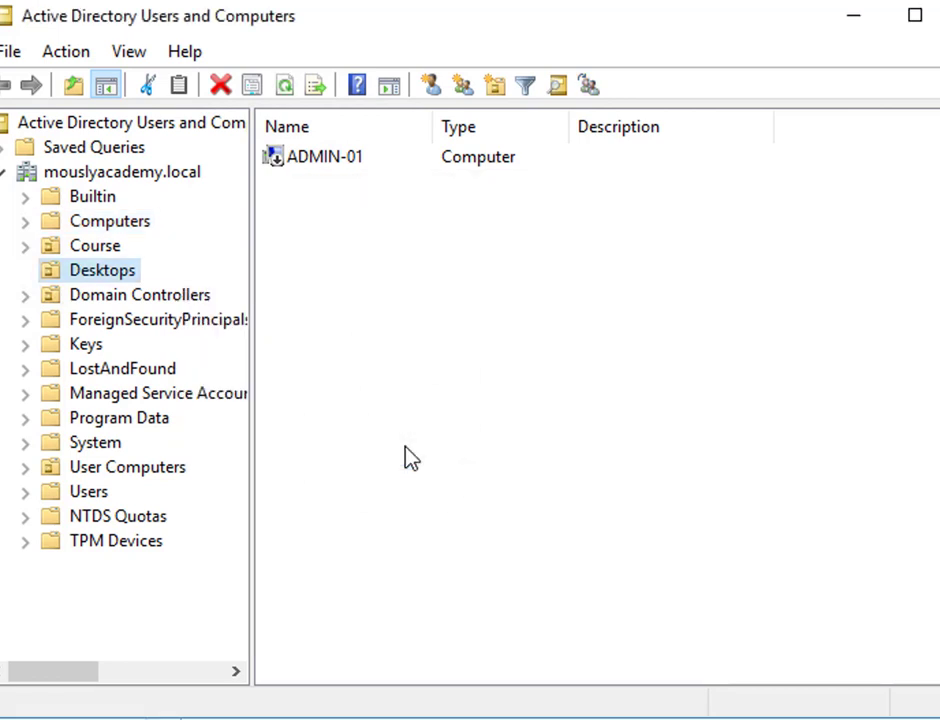
{"action": "left_click", "coordinate": [122, 222]}
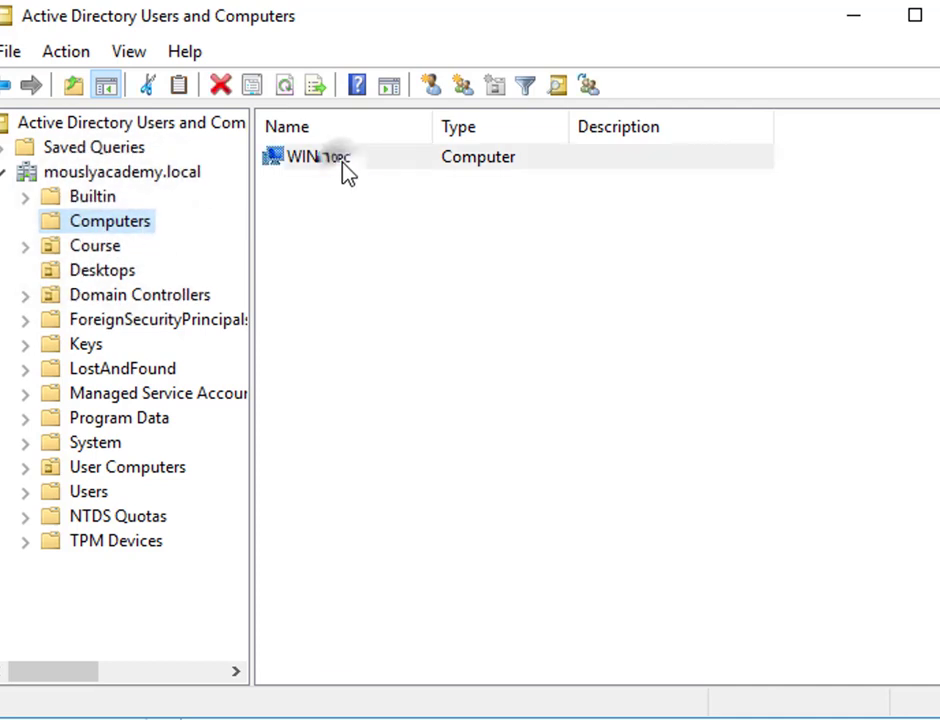
{"action": "left_click", "coordinate": [347, 173]}
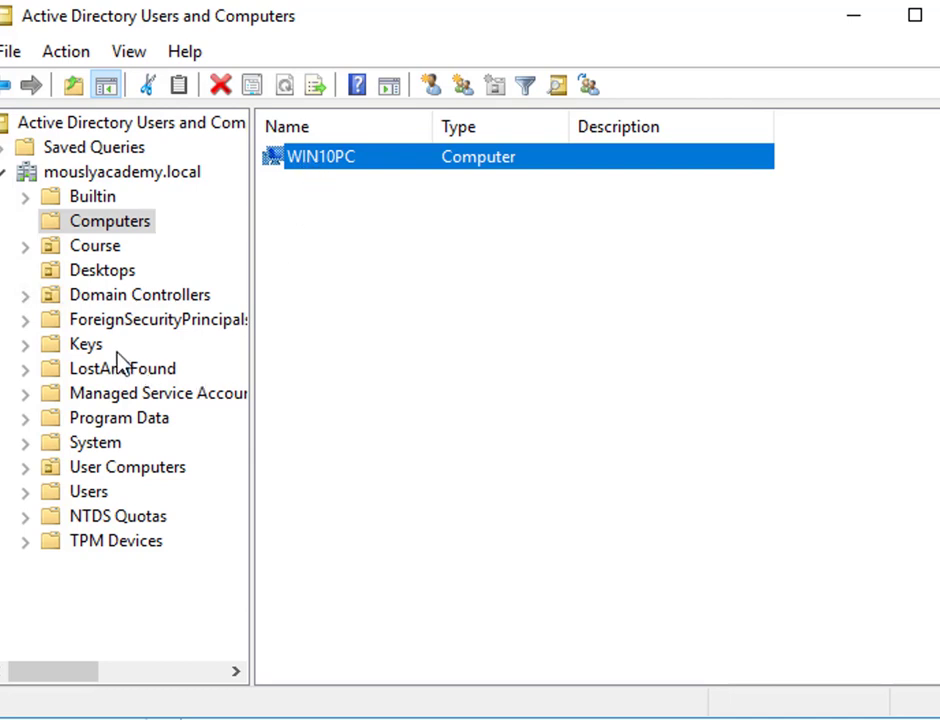
{"action": "left_click", "coordinate": [108, 600]}
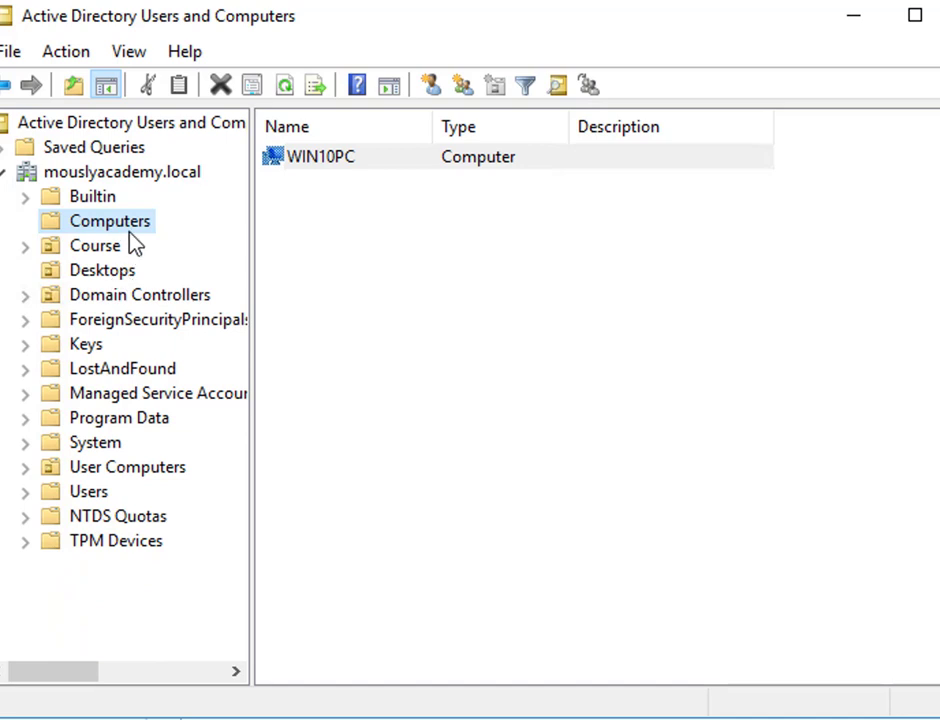
- Create an organizational unit named new_computer directly under the mouslyacademy.local domain
{"action": "right_click", "coordinate": [142, 178]}
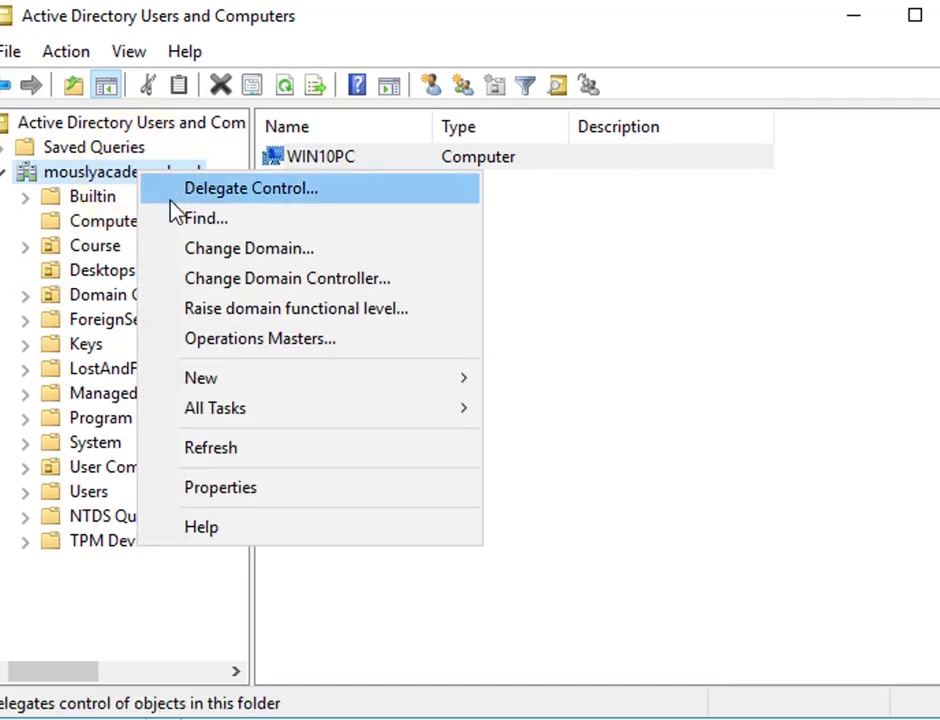
{"action": "mouse_move", "coordinate": [210, 390]}
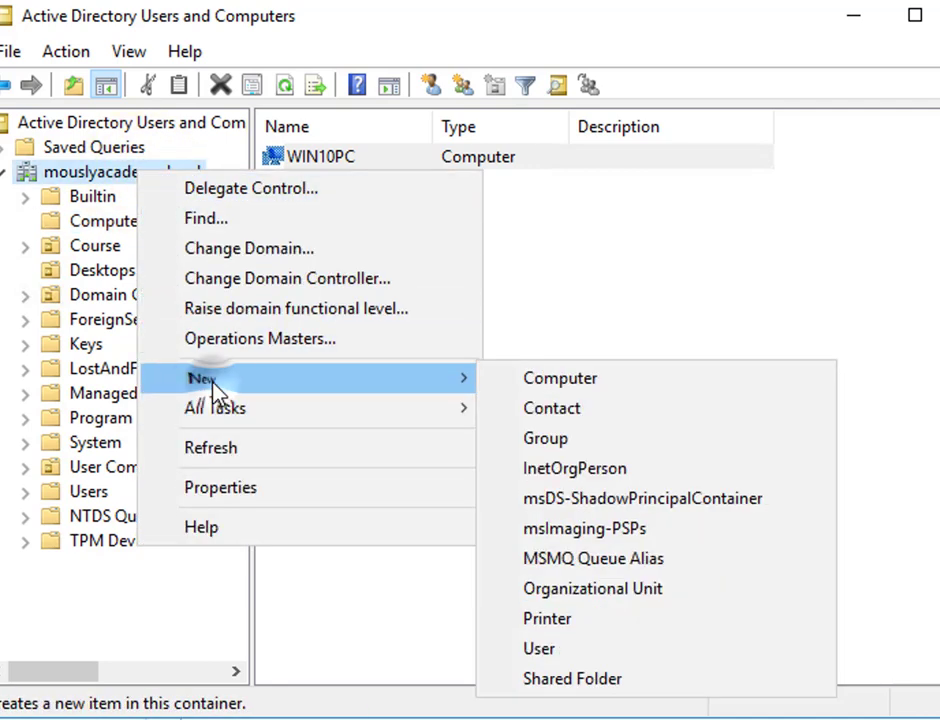
{"action": "left_click", "coordinate": [561, 593]}
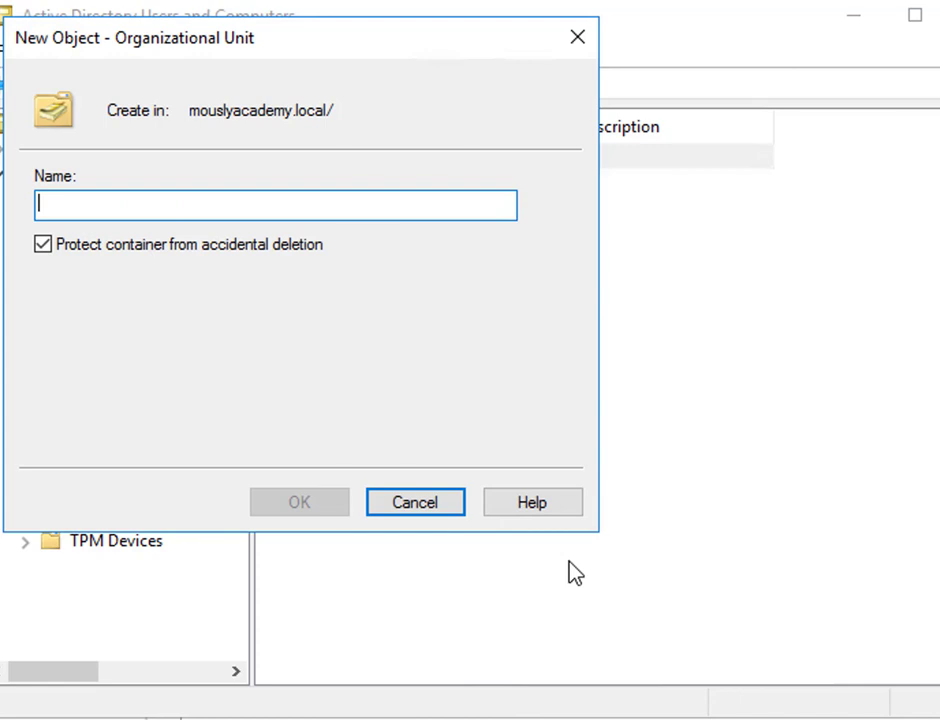
{"action": "type", "text": "new_"}
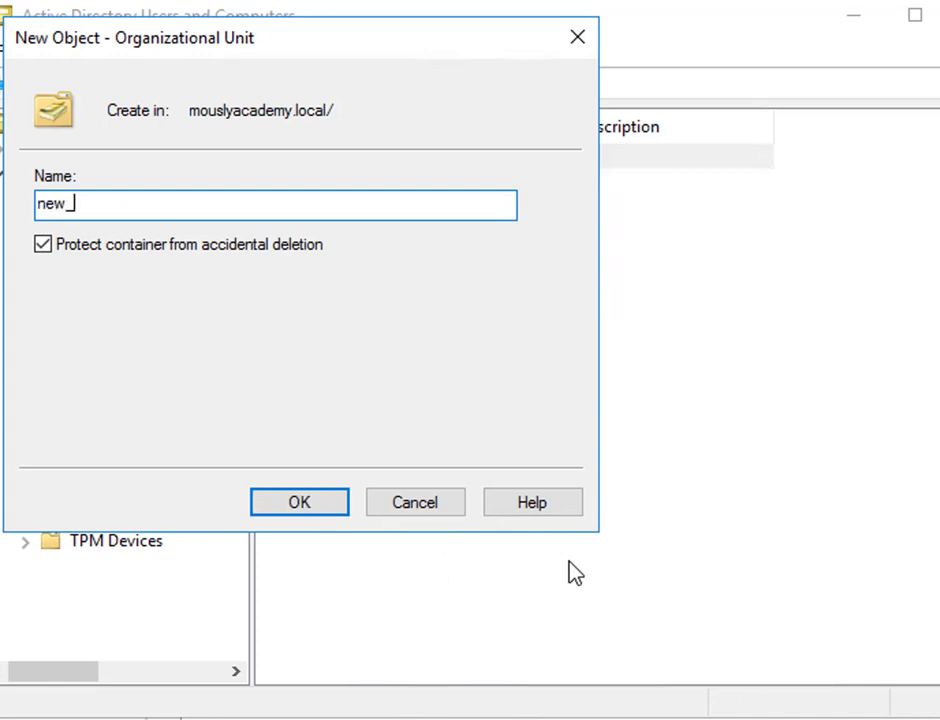
{"action": "type", "text": "computer"}
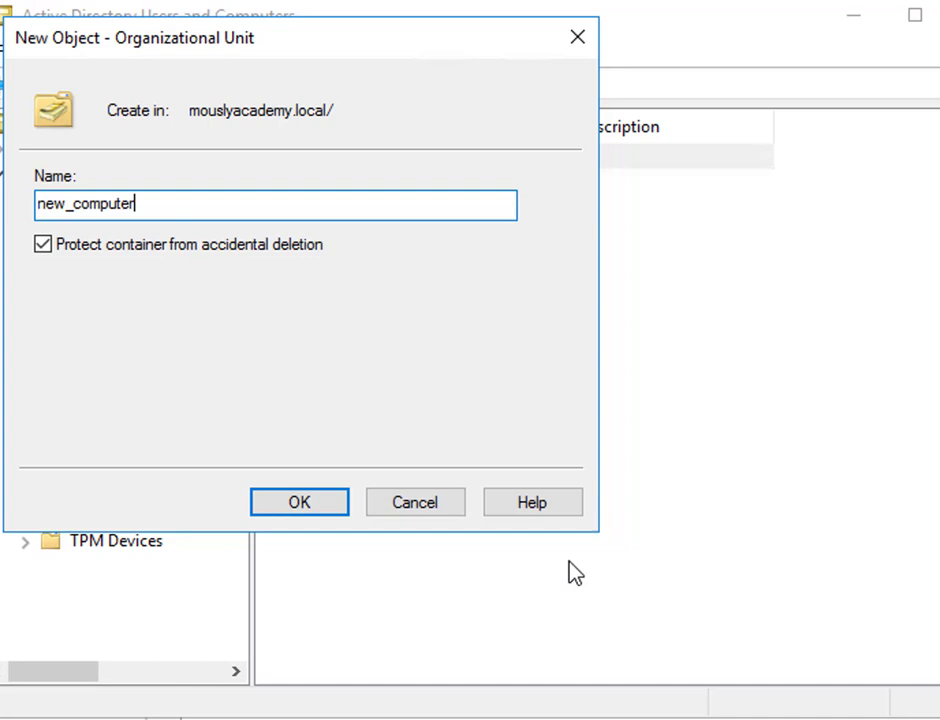
{"action": "key", "text": "Return"}
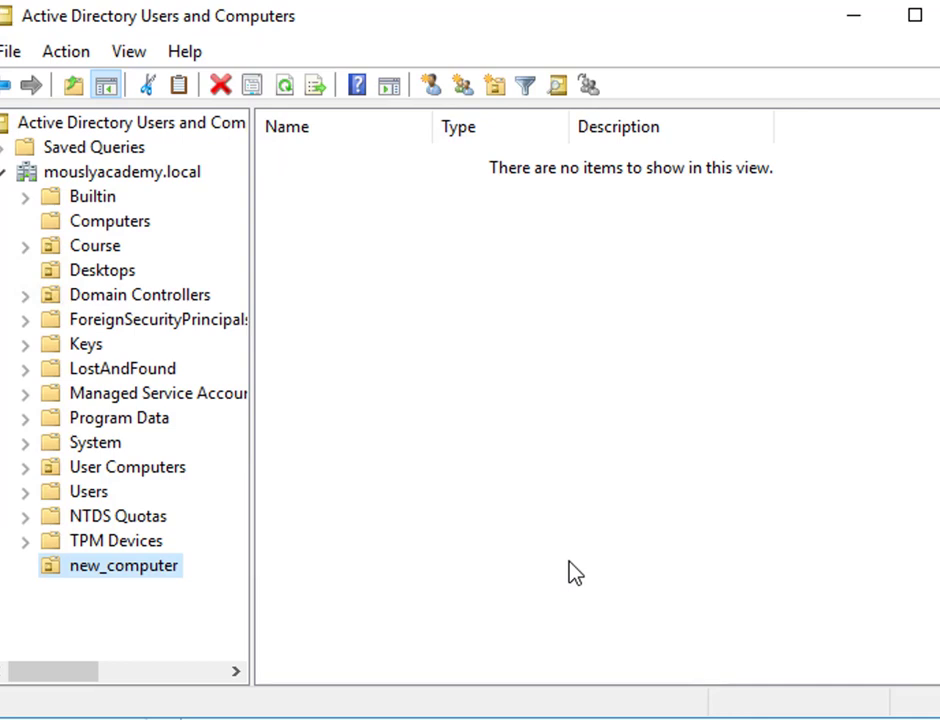
- Copy the distinguishedName attribute value from the new_computer OU's properties, closing the attribute and properties dialogs
{"action": "right_click", "coordinate": [73, 571]}
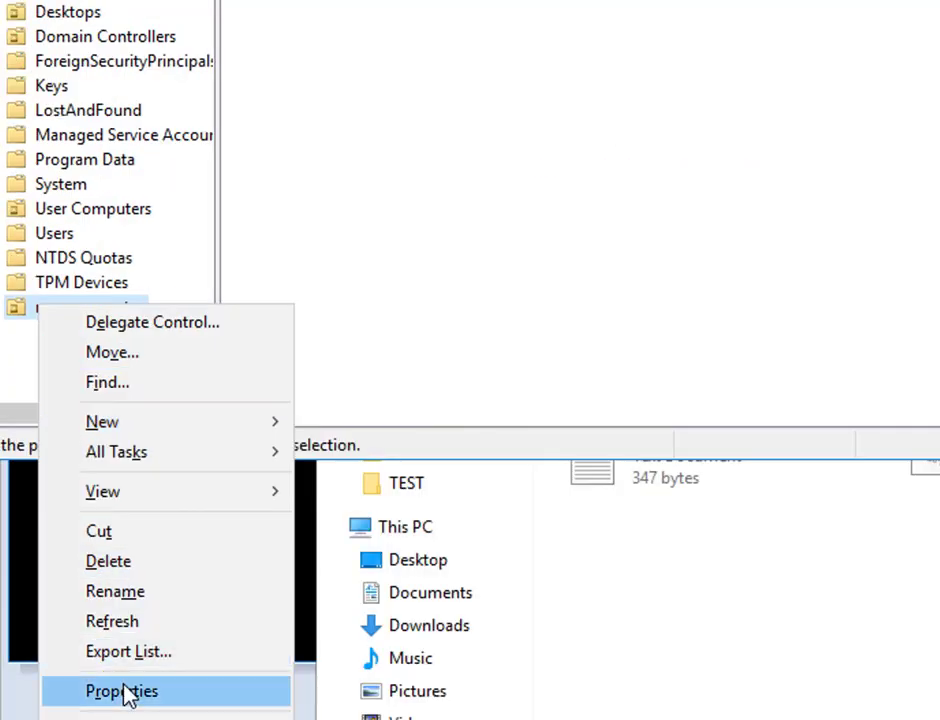
{"action": "left_click", "coordinate": [124, 692]}
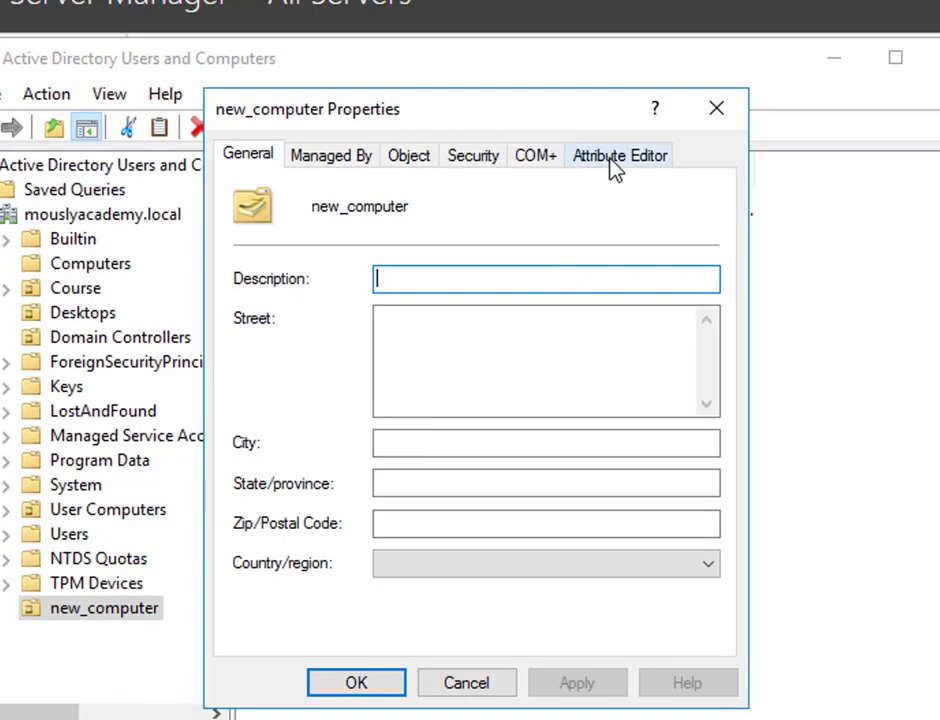
{"action": "left_click", "coordinate": [614, 165]}
{"action": "left_click", "coordinate": [357, 562]}
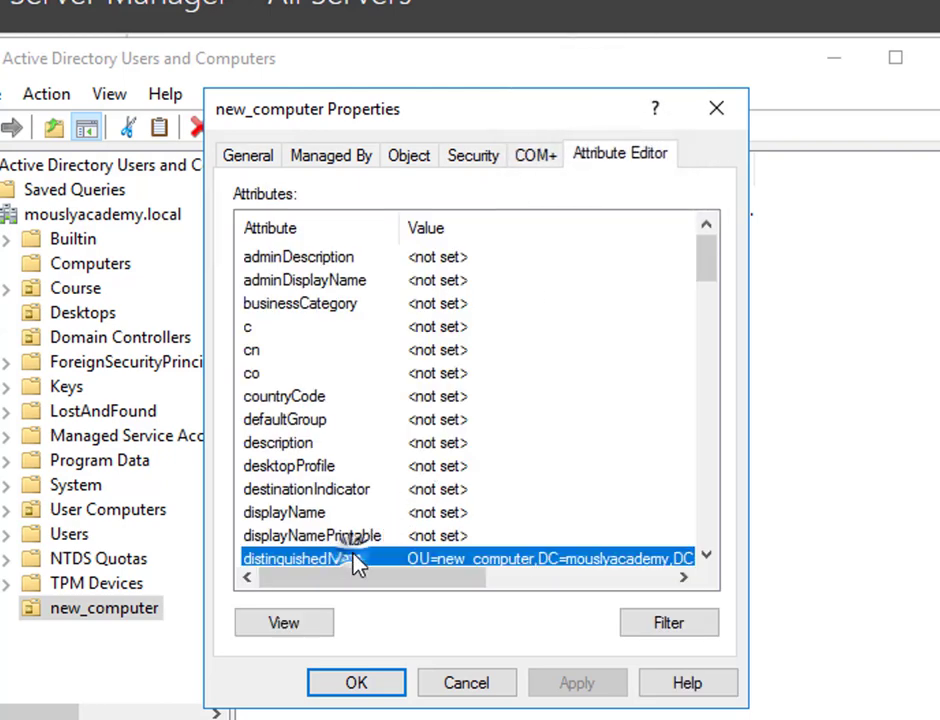
{"action": "left_click", "coordinate": [322, 617]}
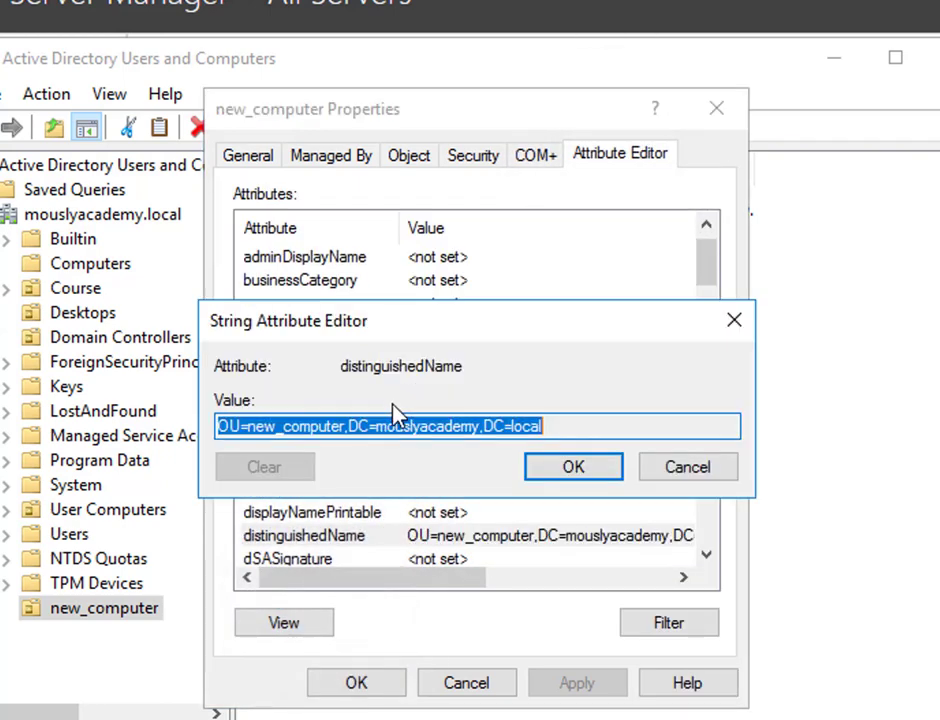
{"action": "right_click", "coordinate": [415, 429]}
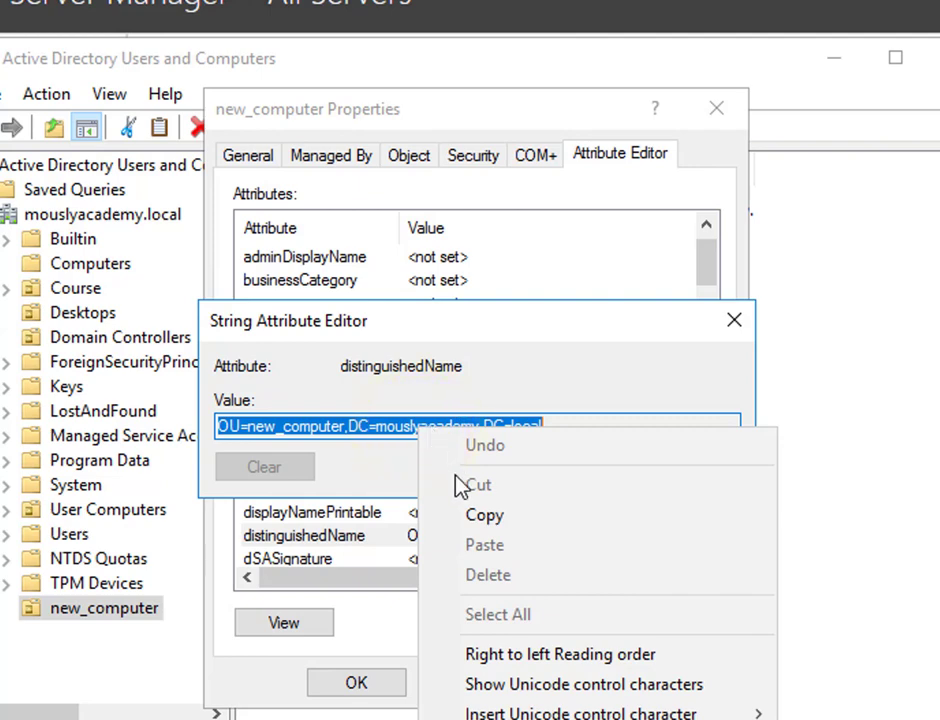
{"action": "left_click", "coordinate": [458, 514]}
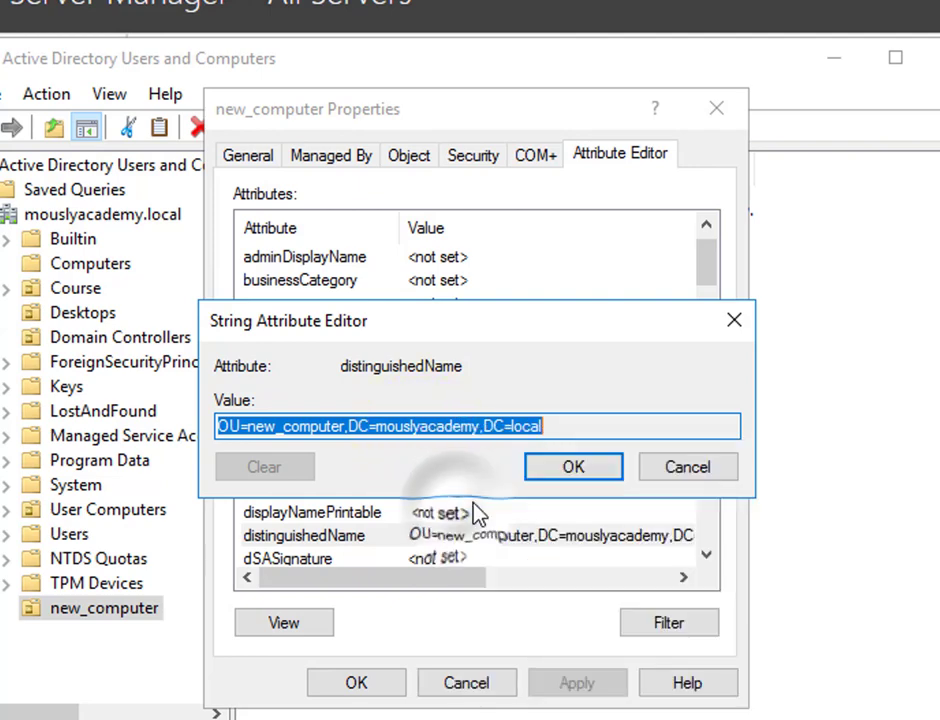
{"action": "left_click", "coordinate": [580, 470]}
{"action": "left_click", "coordinate": [390, 679]}
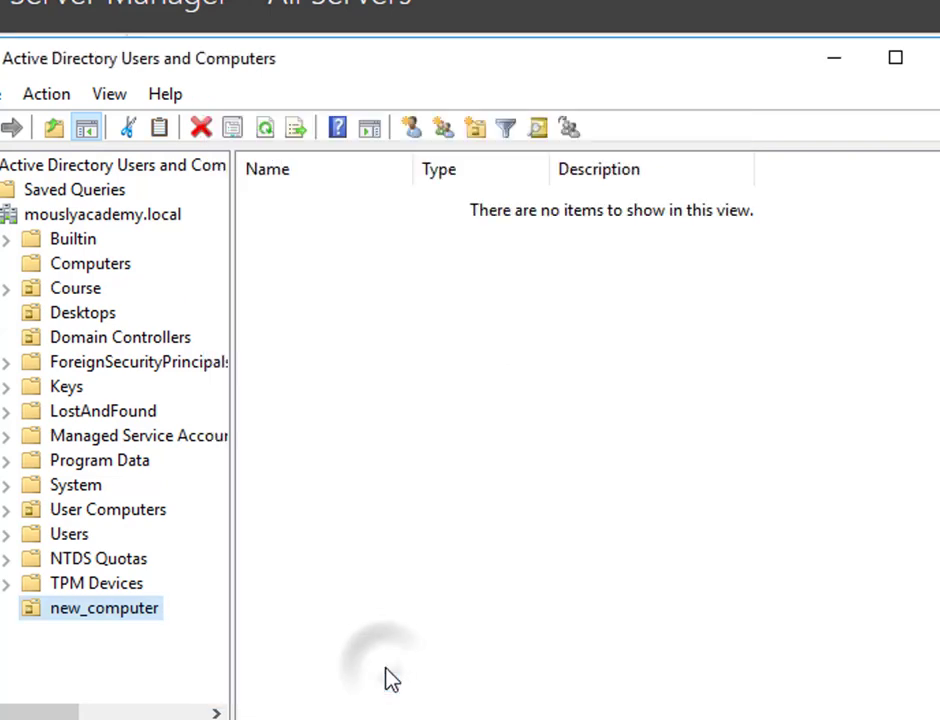
- Switch to an administrator Command Prompt and display the usage help for redircmp
{"action": "key", "text": "super+x"}
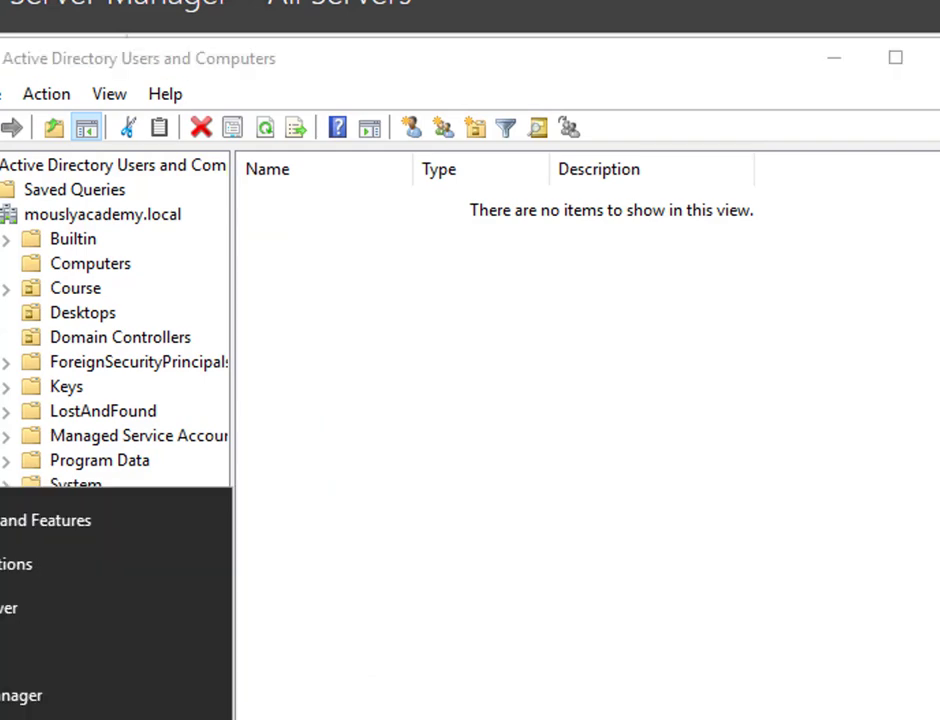
{"action": "left_click", "coordinate": [136, 709]}
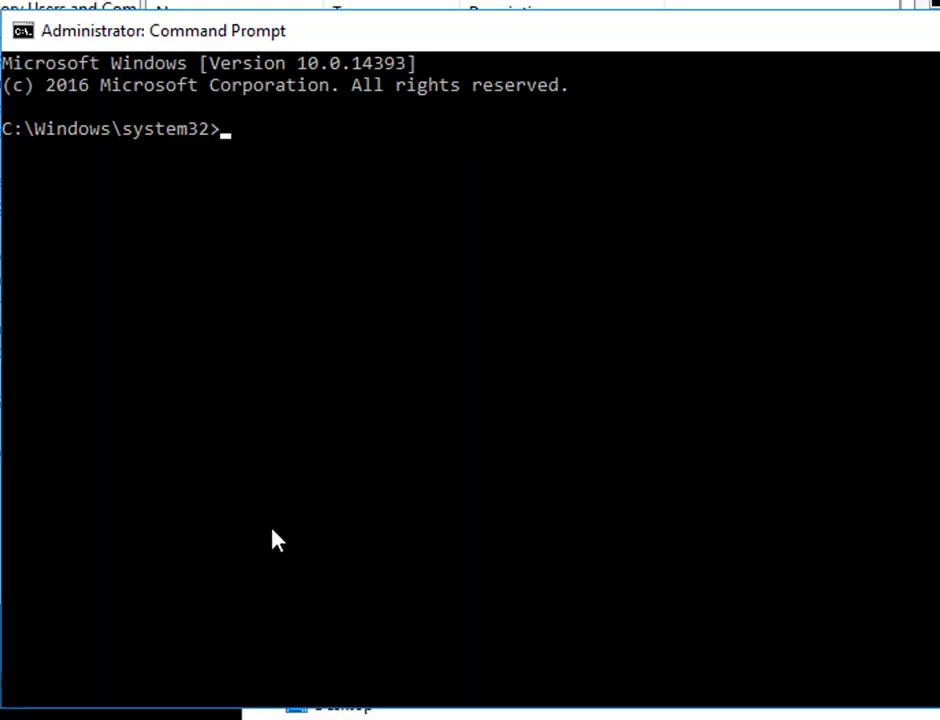
{"action": "type", "text": "redircm"}
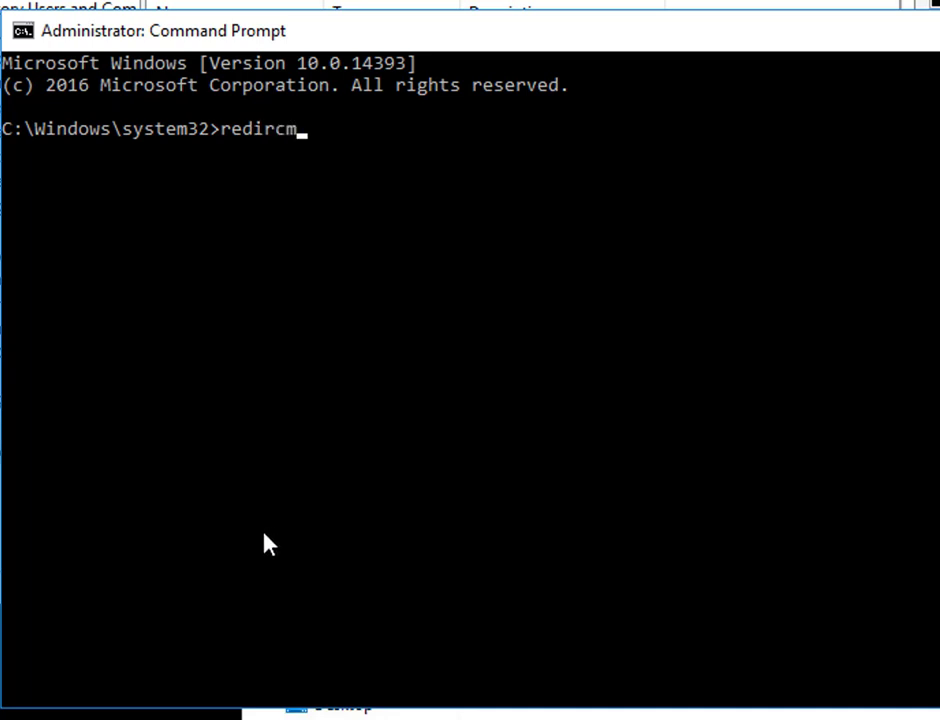
{"action": "type", "text": "p /?"}
{"action": "key", "text": "Return"}
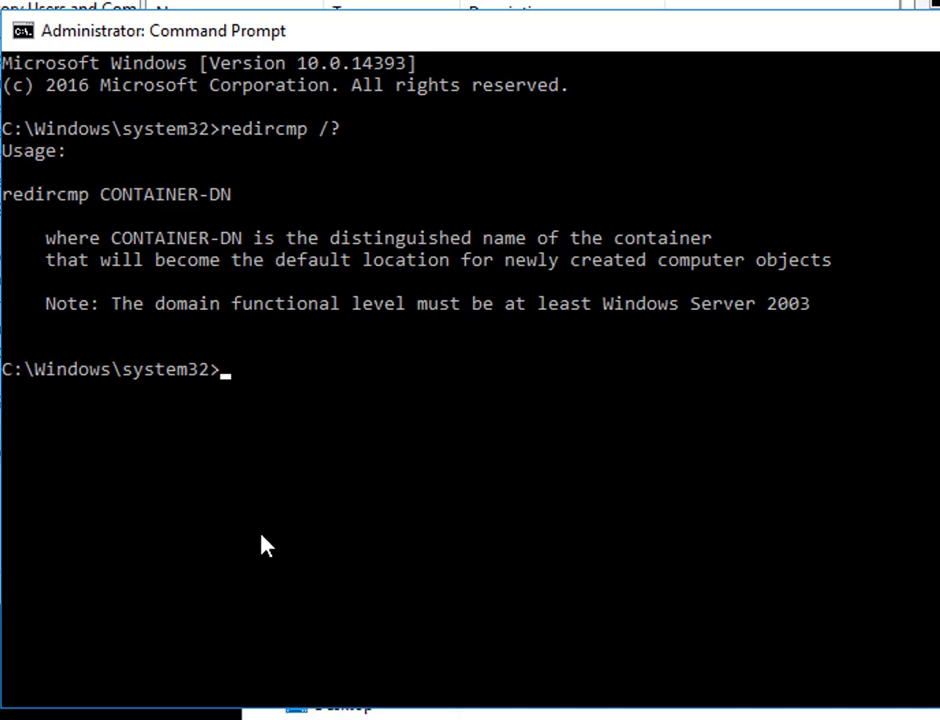
- Redirect the default location for new computers by running redircmp OU=new_computer,DC=mouslyacademy,DC=local
{"action": "type", "text": "redir"}
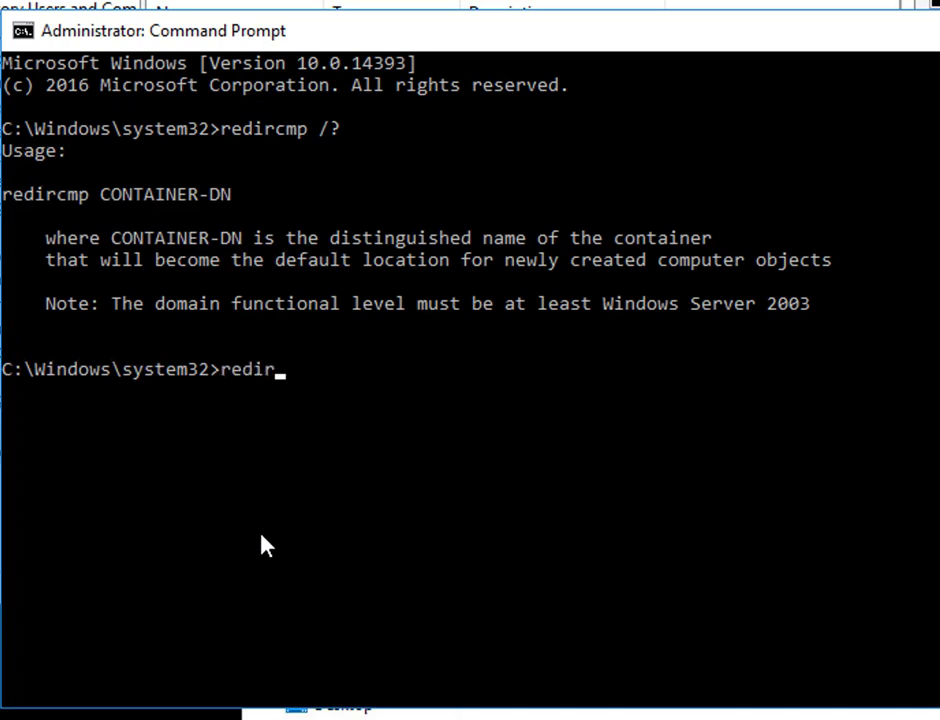
{"action": "type", "text": "cmp"}
{"action": "right_click", "coordinate": [265, 545]}
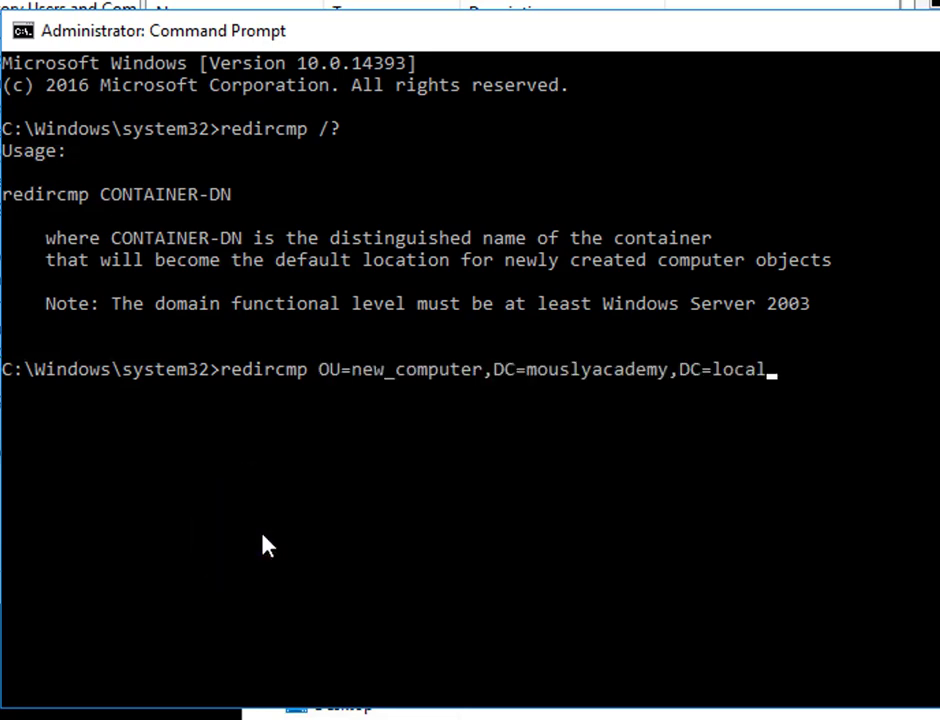
{"action": "key", "text": "Return"}
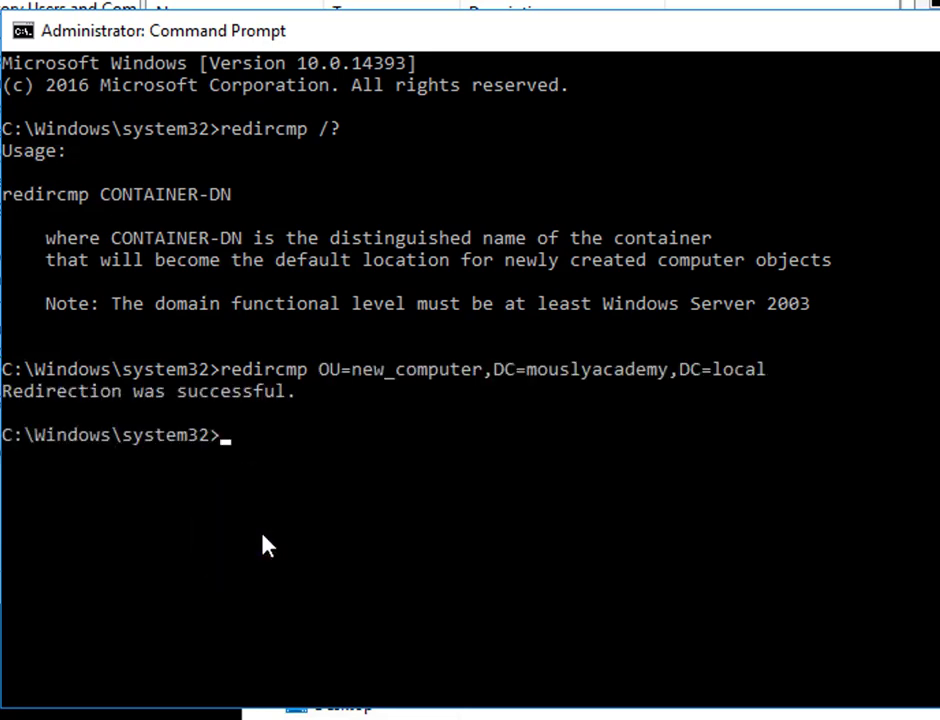